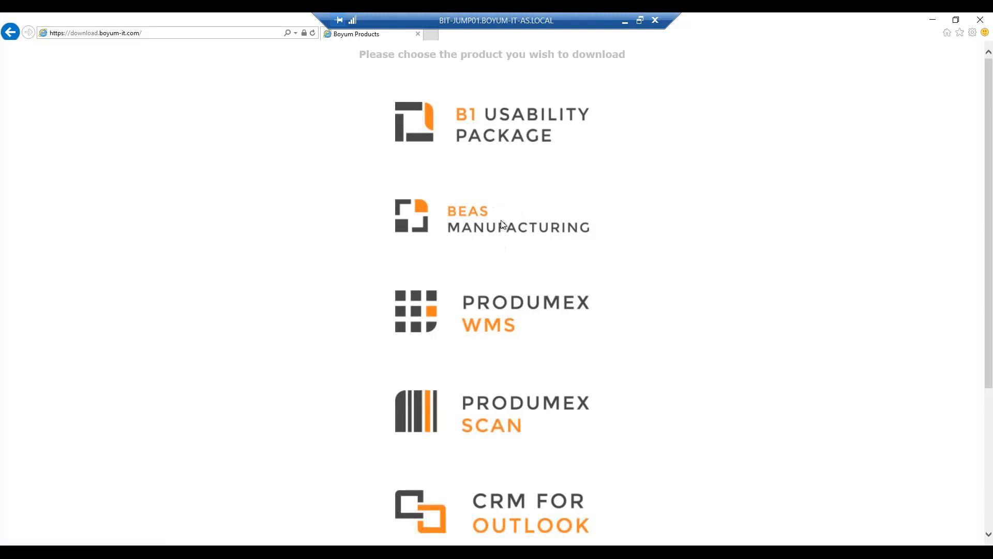
# Open the Beas Manufacturing 9.3 PL 02 HF 4 (Sep 2019) release article and read through its download, compatibility and fix details
pyautogui.click(462, 235)
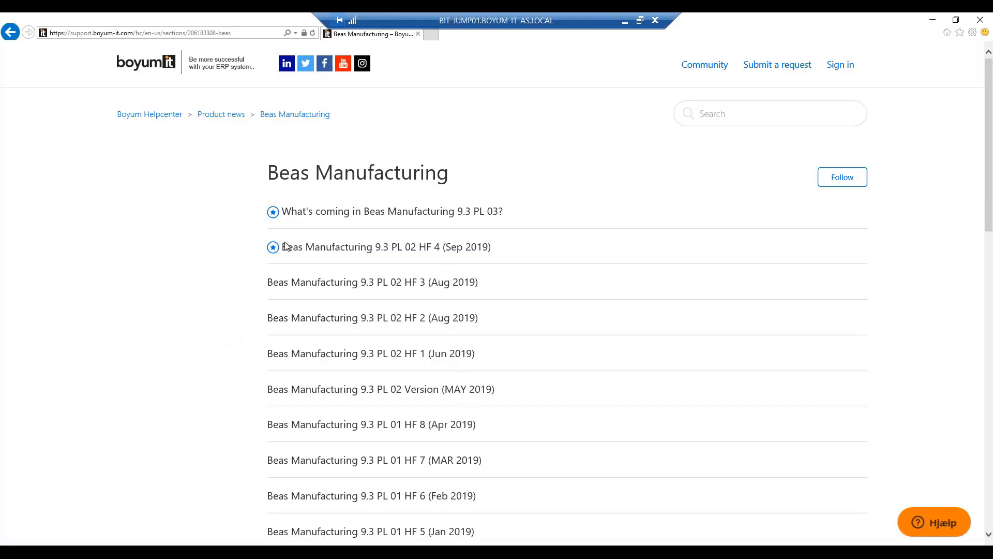
pyautogui.click(392, 253)
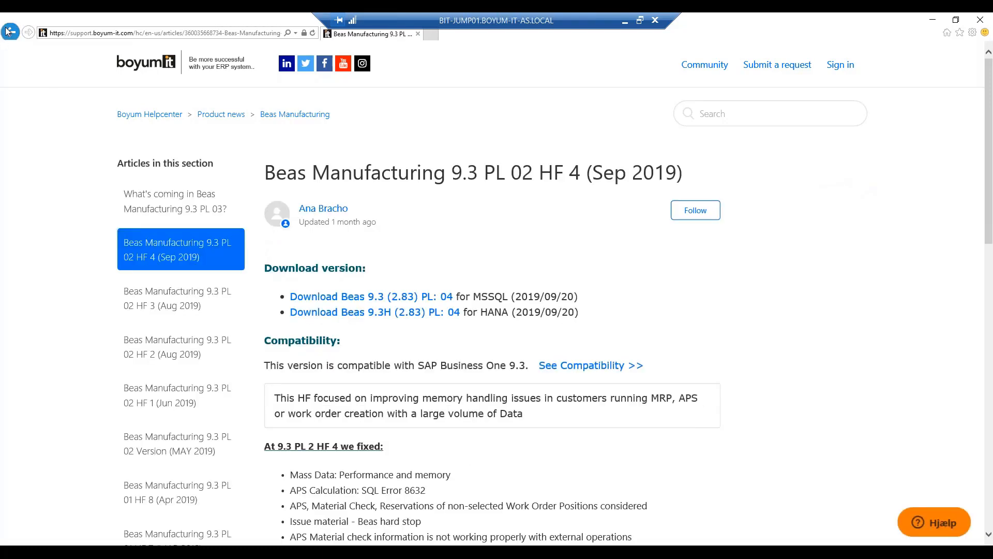
pyautogui.click(9, 31)
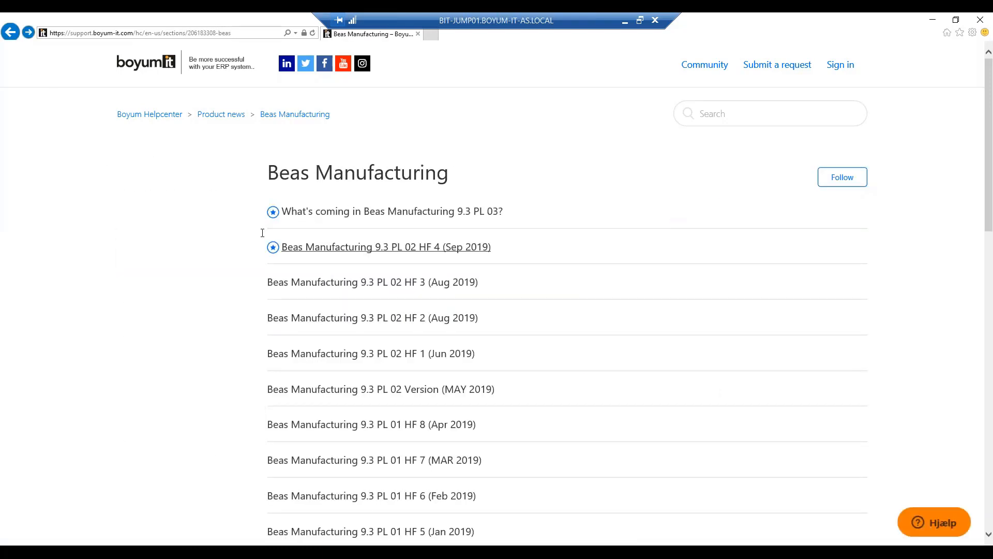
pyautogui.click(326, 254)
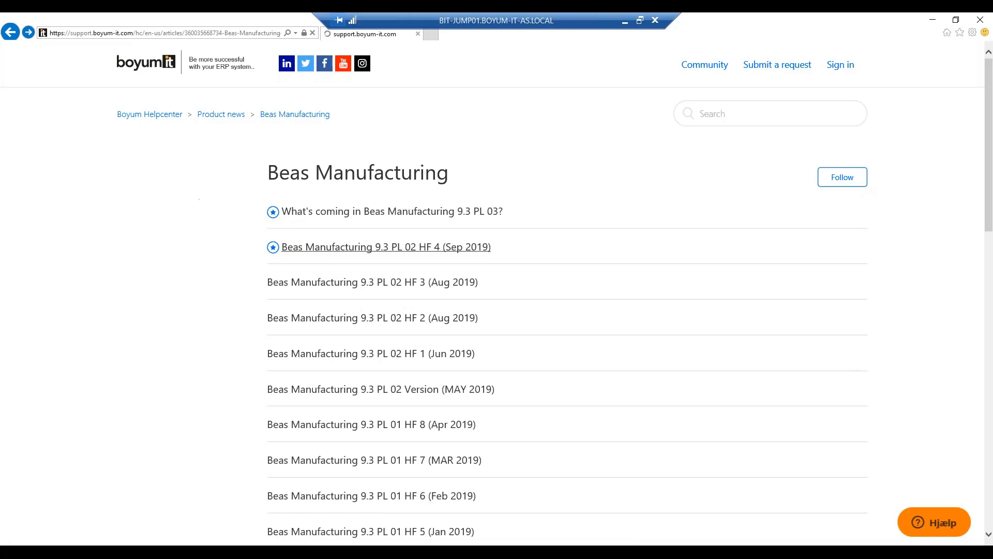
pyautogui.scroll(-1, 432, 248)
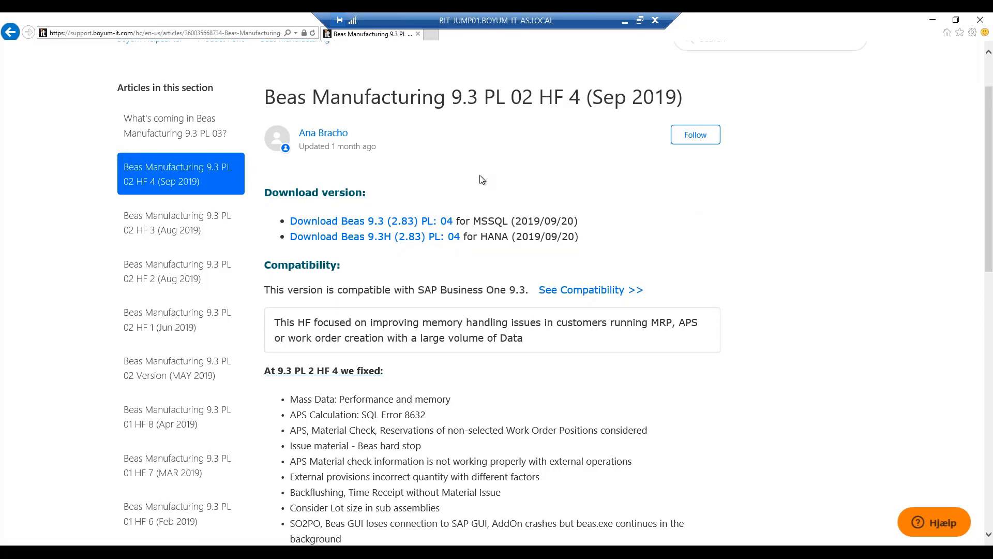
pyautogui.scroll(-3, 476, 172)
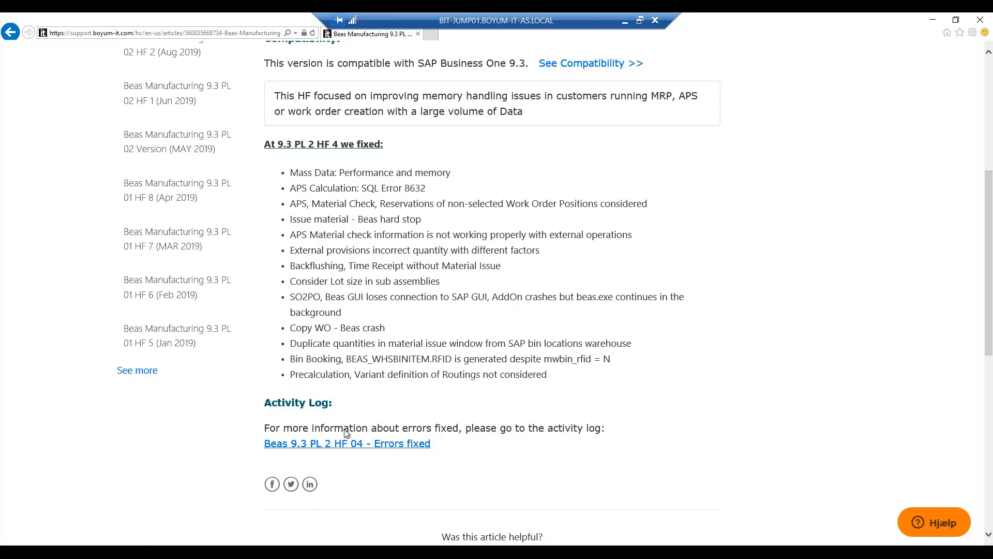
# Look through the activity log of errors fixed in Beas 9.3 PL 2 HF 04 and return to the Beas Manufacturing version list
pyautogui.click(354, 445)
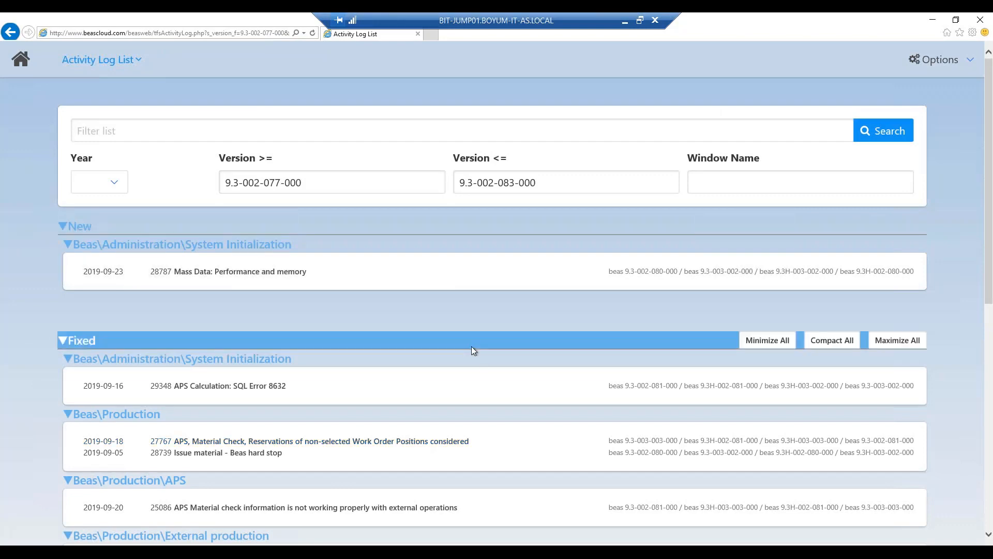
pyautogui.scroll(-5, 471, 346)
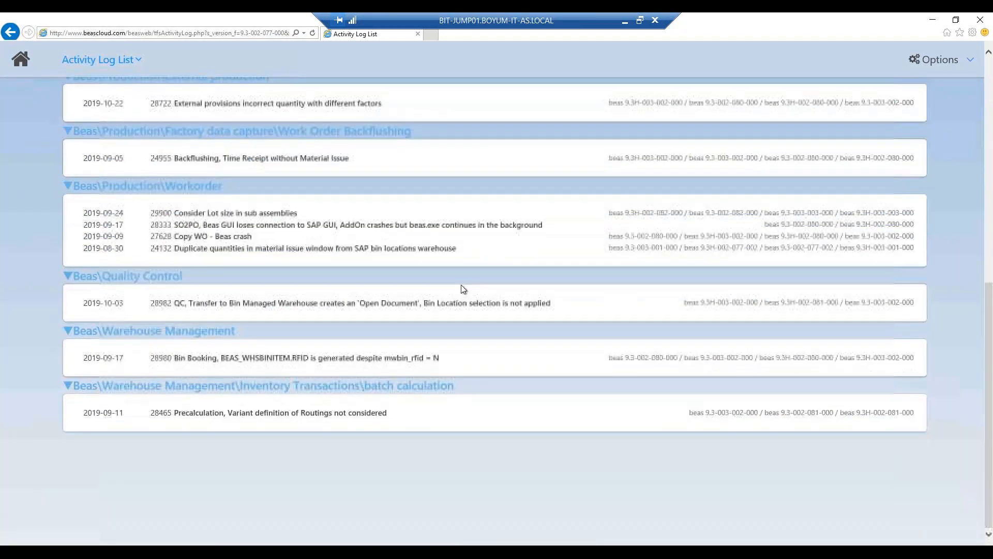
pyautogui.scroll(9, 465, 321)
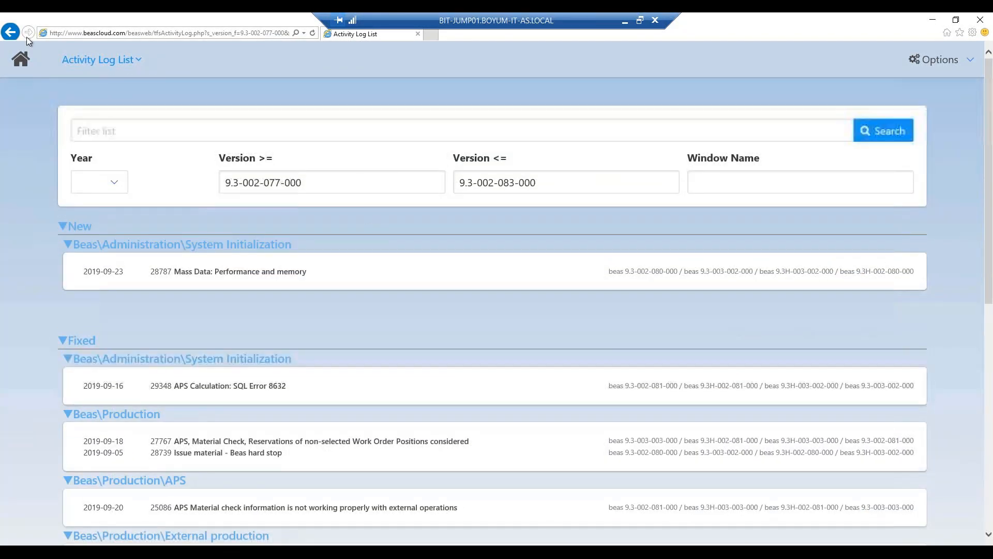
pyautogui.click(11, 32)
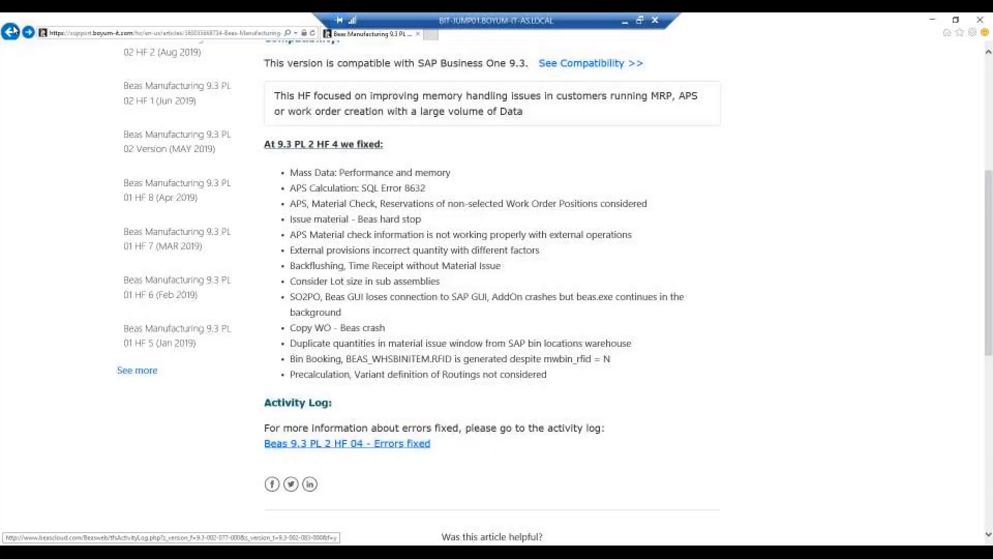
pyautogui.click(11, 32)
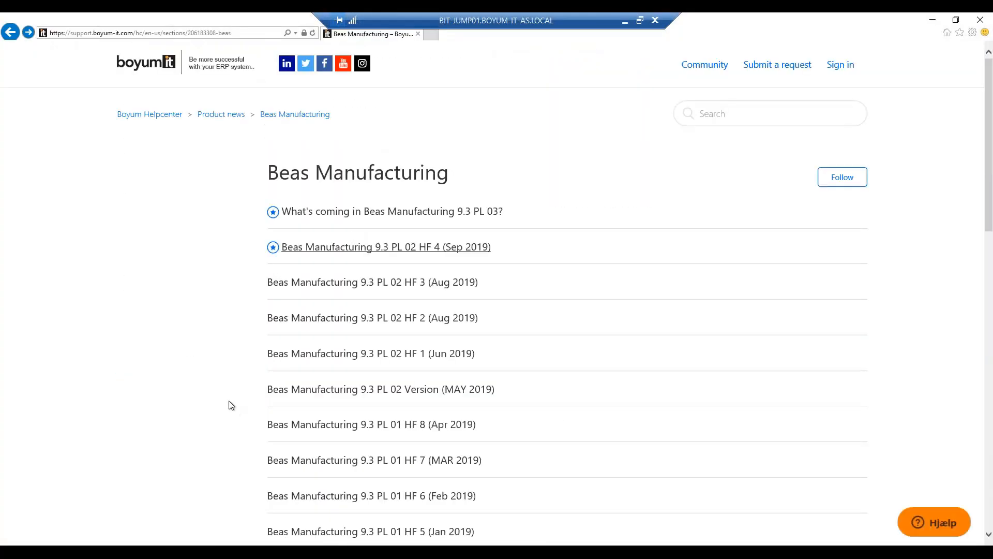
# Read through the Beas Manufacturing 9.3 PL 02 Version (MAY 2019) article and return to the version list
pyautogui.click(301, 389)
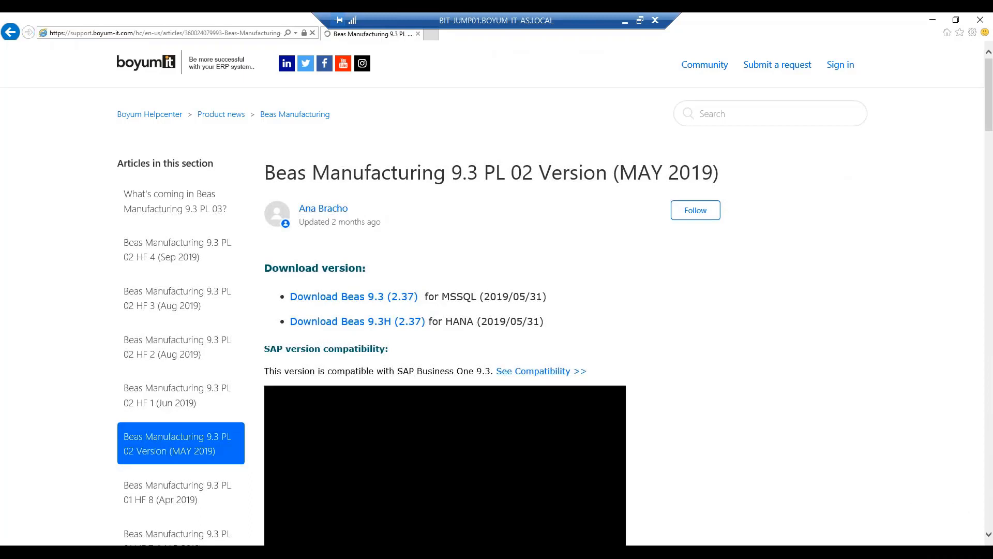
pyautogui.scroll(-5, 388, 333)
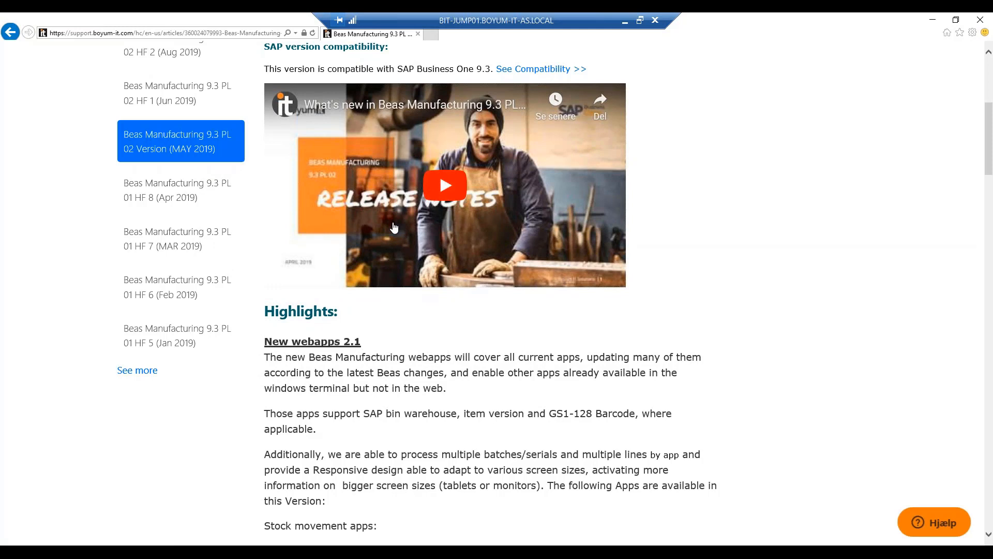
pyautogui.scroll(-4, 298, 324)
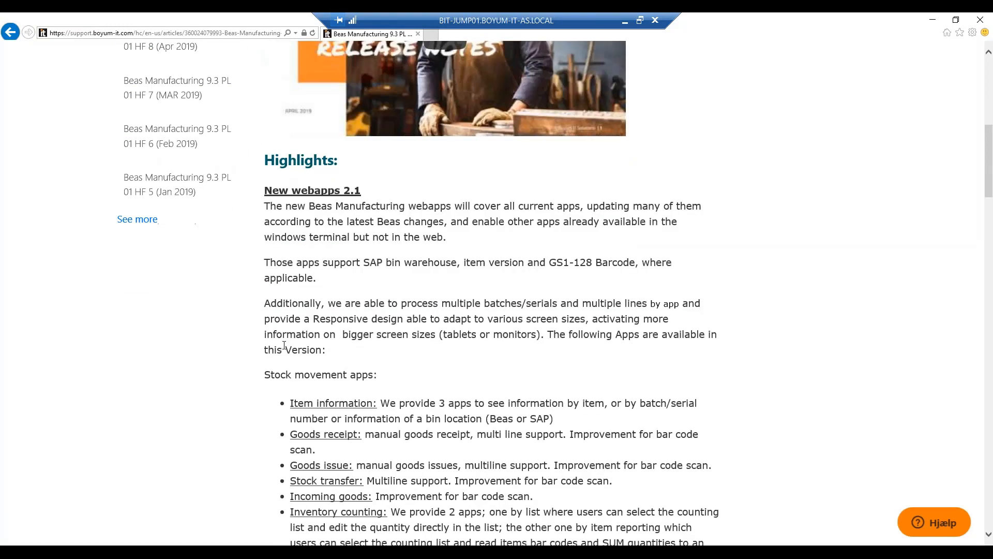
pyautogui.scroll(-2, 348, 376)
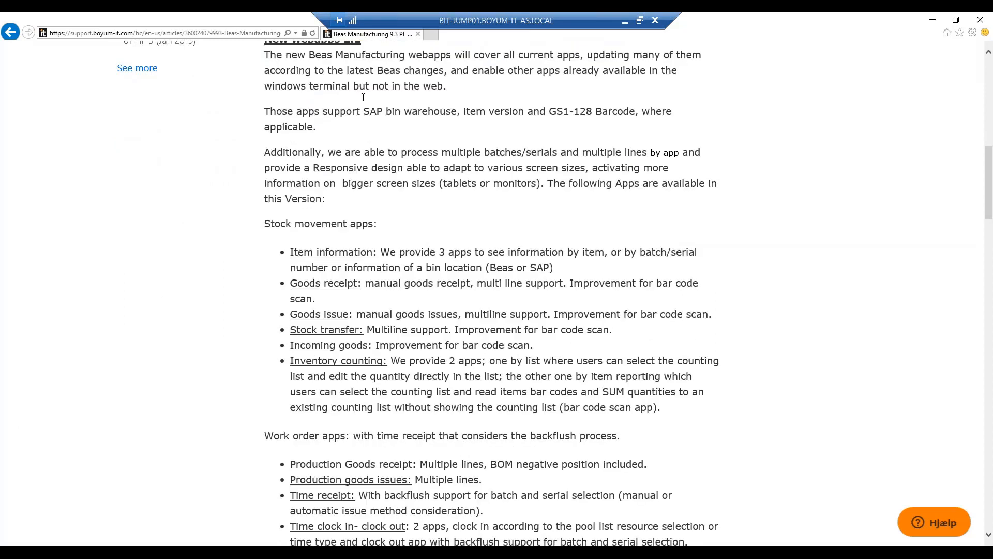
pyautogui.scroll(-1, 355, 307)
pyautogui.scroll(-3, 355, 307)
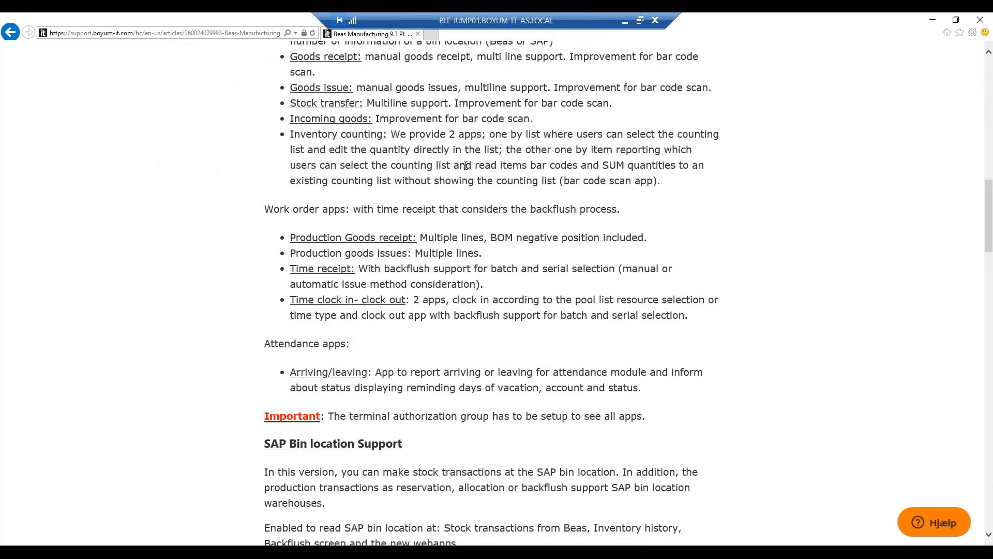
pyautogui.scroll(-10, 480, 168)
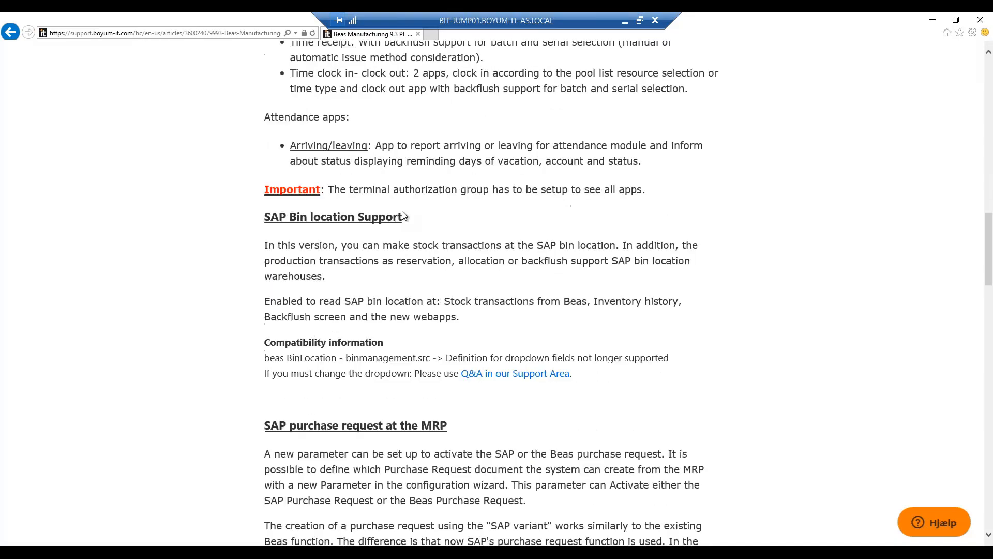
pyautogui.scroll(-5, 404, 225)
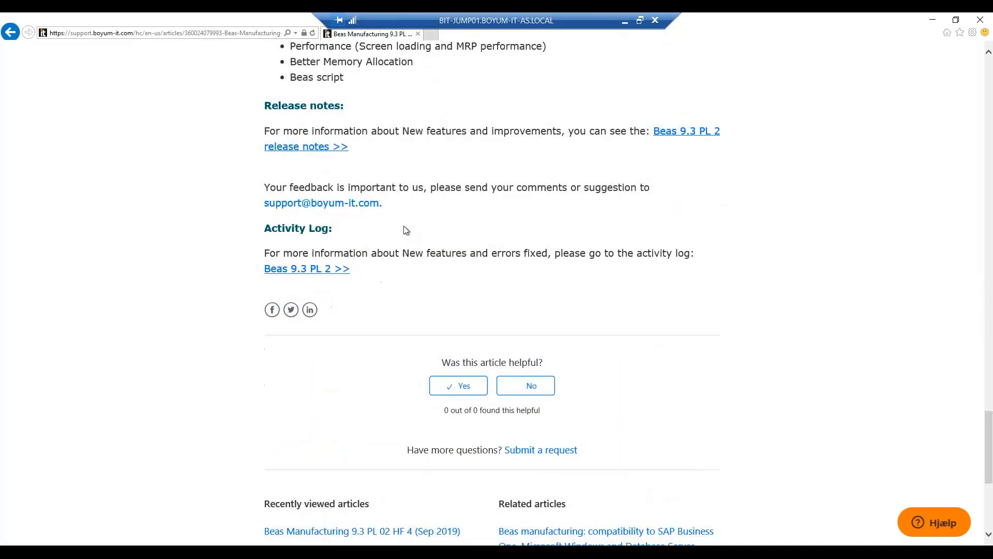
pyautogui.scroll(15, 406, 228)
pyautogui.scroll(20, 406, 228)
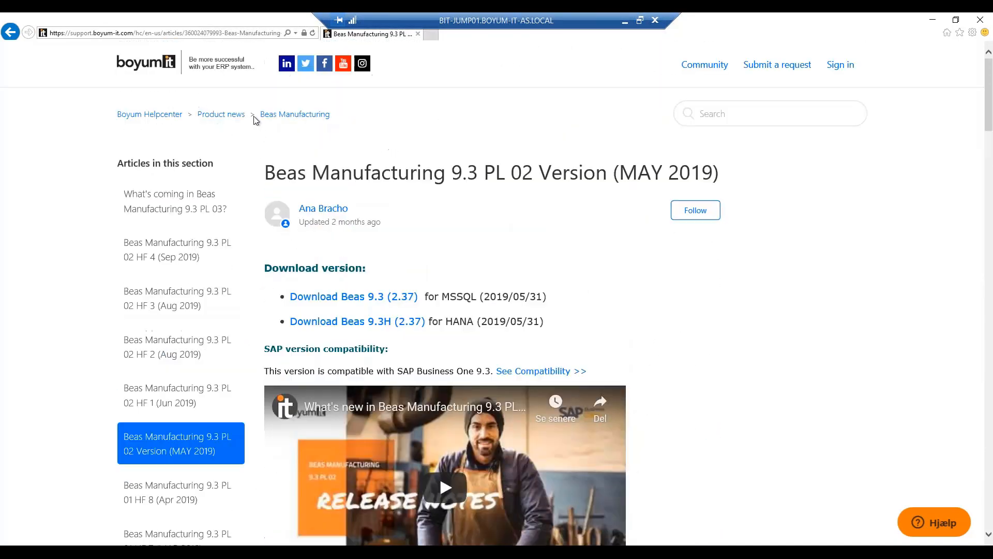
pyautogui.click(10, 32)
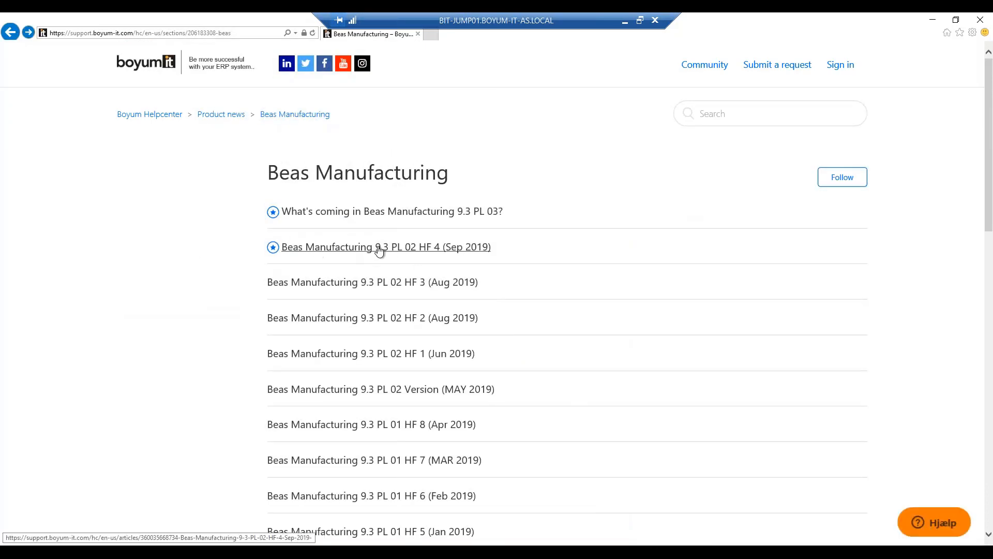
# Download the Beas 9.3H (2.83) PL: 04 setup for HANA from the HF 4 article and run it with permission to make changes
pyautogui.click(382, 247)
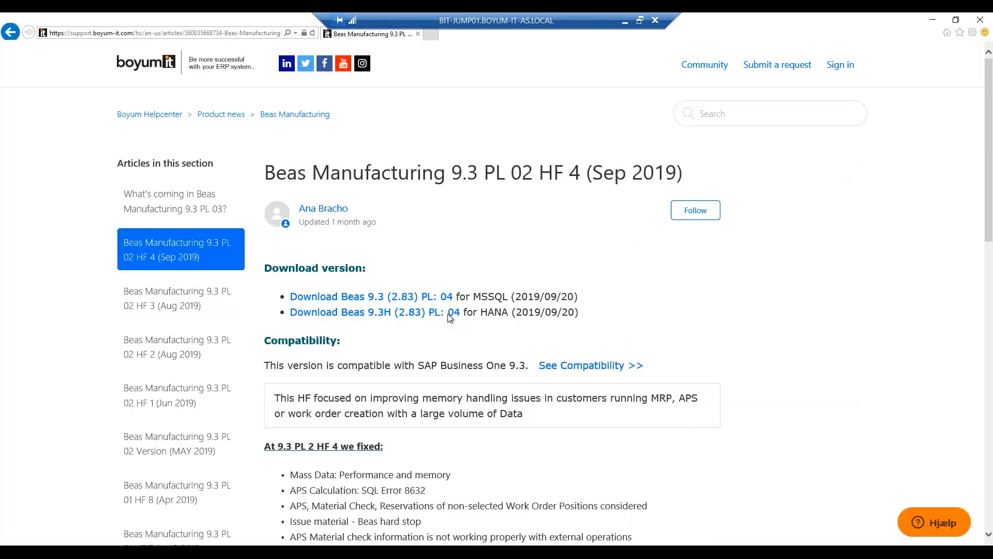
pyautogui.click(450, 314)
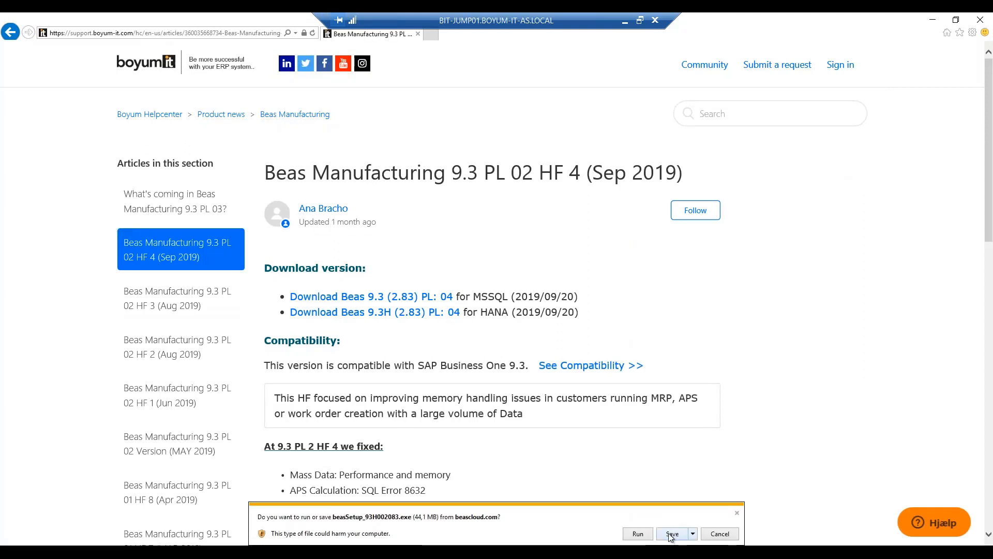
pyautogui.click(671, 536)
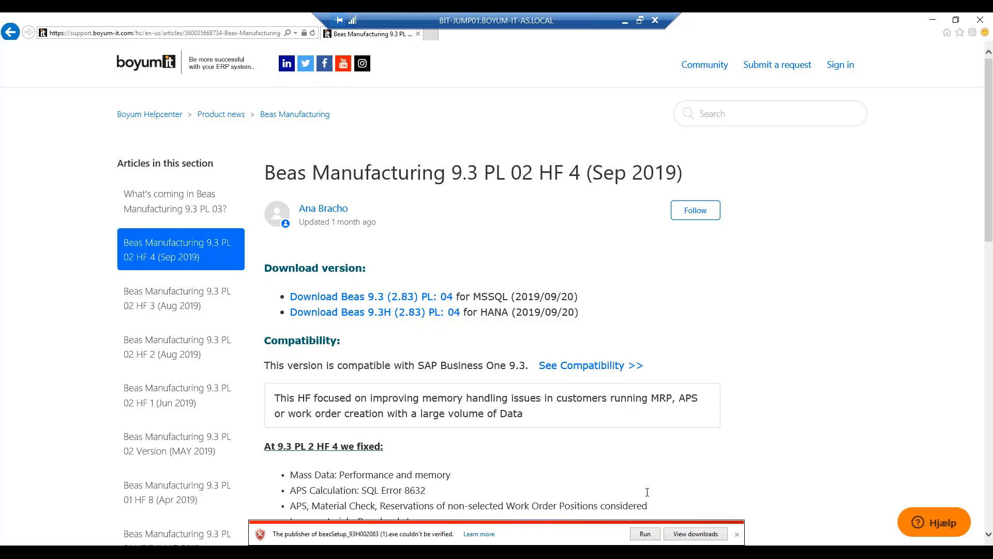
pyautogui.click(647, 534)
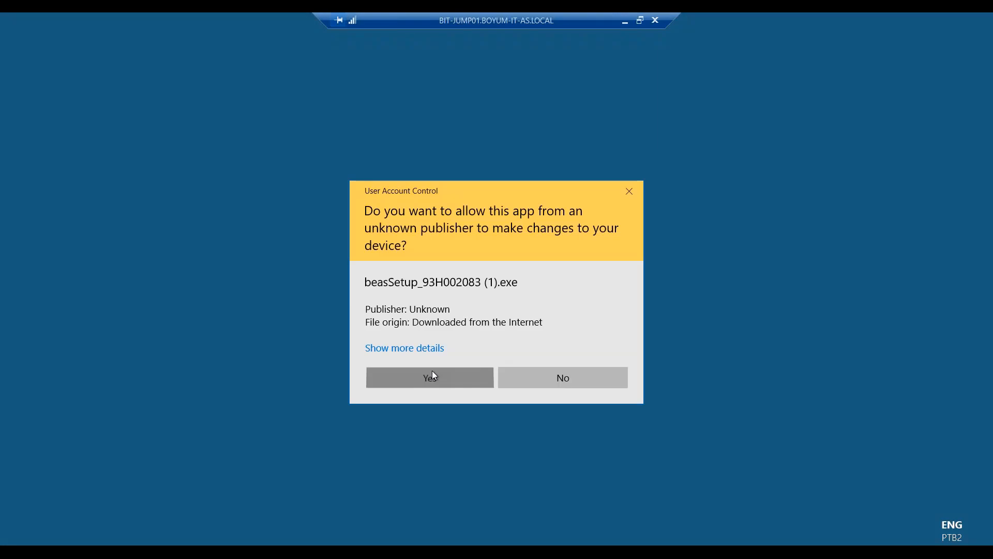
pyautogui.click(433, 371)
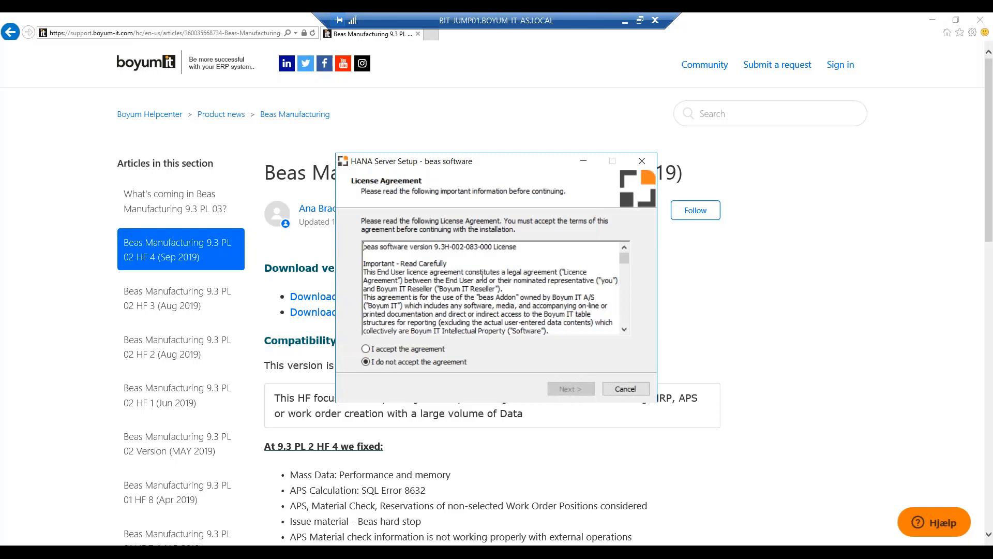
# Accept the licence agreement and keep \\BIT-HANA05\B1_SHF\beas software as the installation folder
pyautogui.click(393, 350)
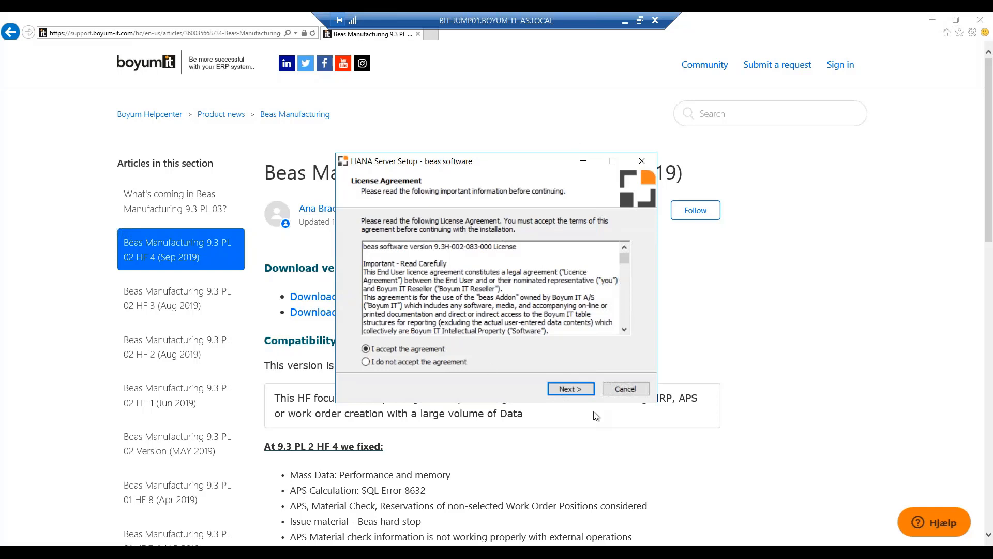
pyautogui.click(564, 389)
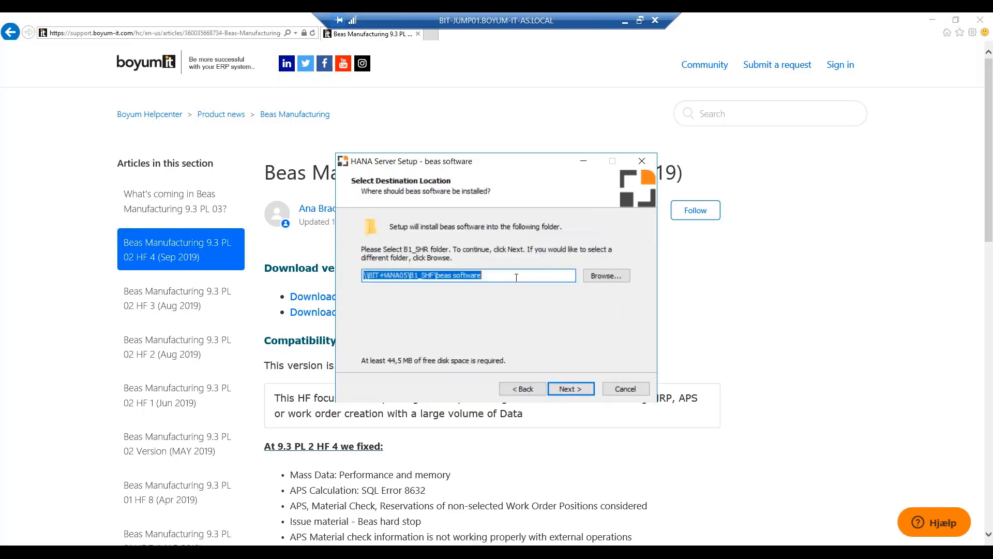
pyautogui.moveTo(511, 272); pyautogui.dragTo(342, 267)
pyautogui.click(569, 391)
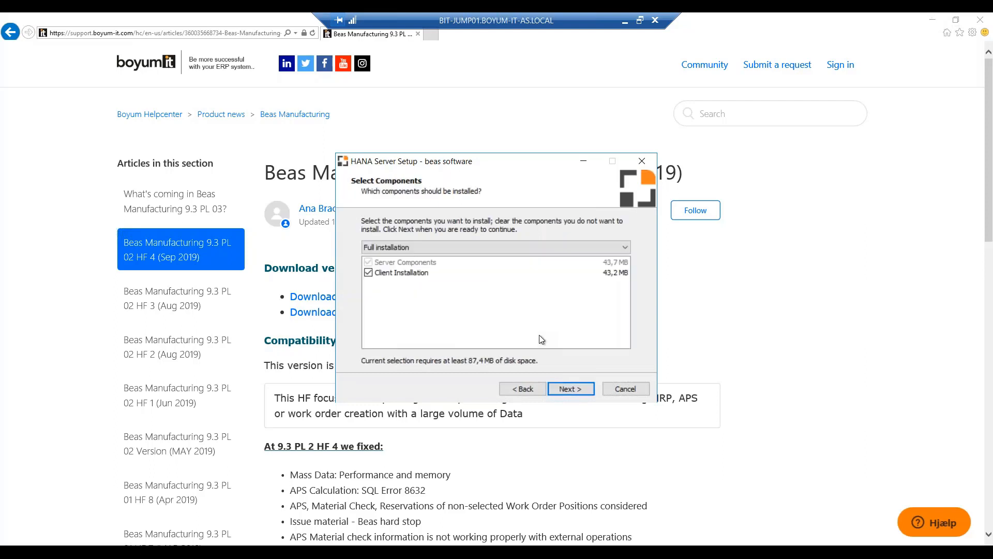
# Run the full installation with server components and client installation, and finish the beas software setup
pyautogui.click(563, 391)
pyautogui.click(571, 389)
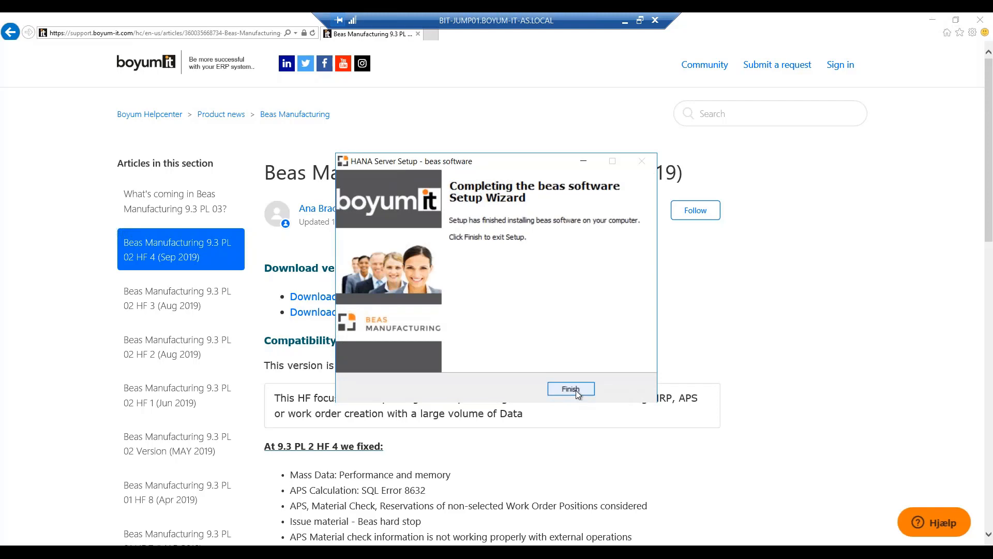
pyautogui.click(576, 390)
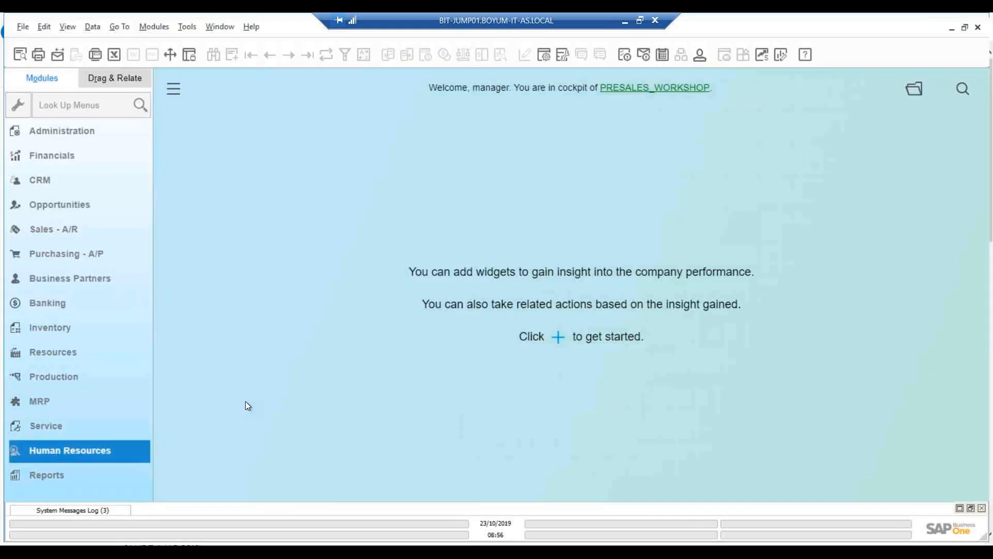
# In SAP Business One, open Add-On Administration and select beas manufacturing among the company-assigned add-ons
pyautogui.click(85, 132)
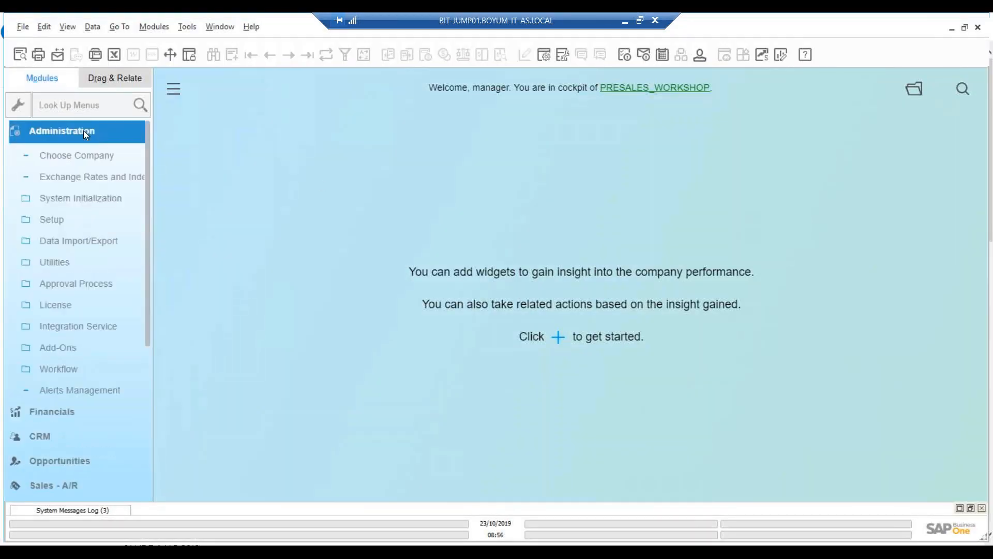
pyautogui.click(62, 347)
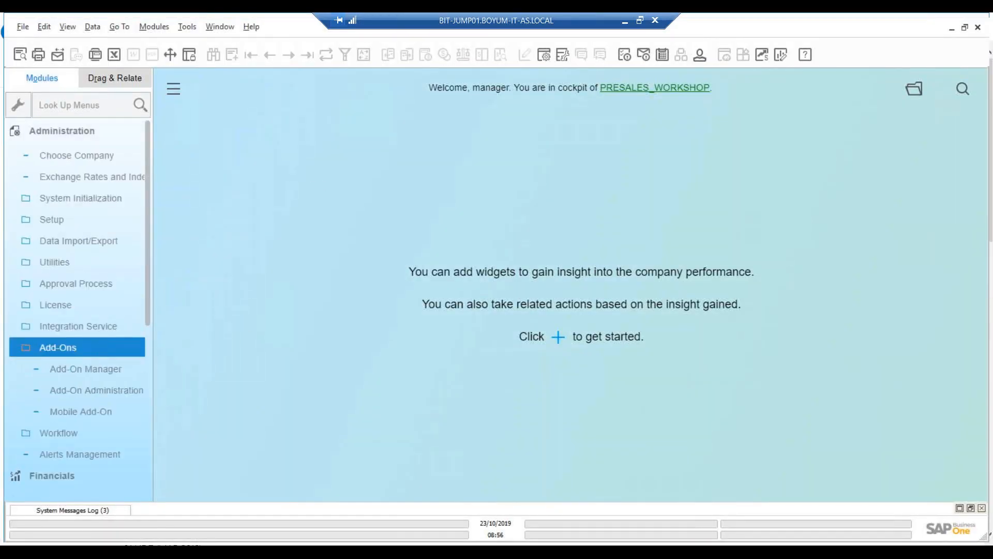
pyautogui.click(100, 394)
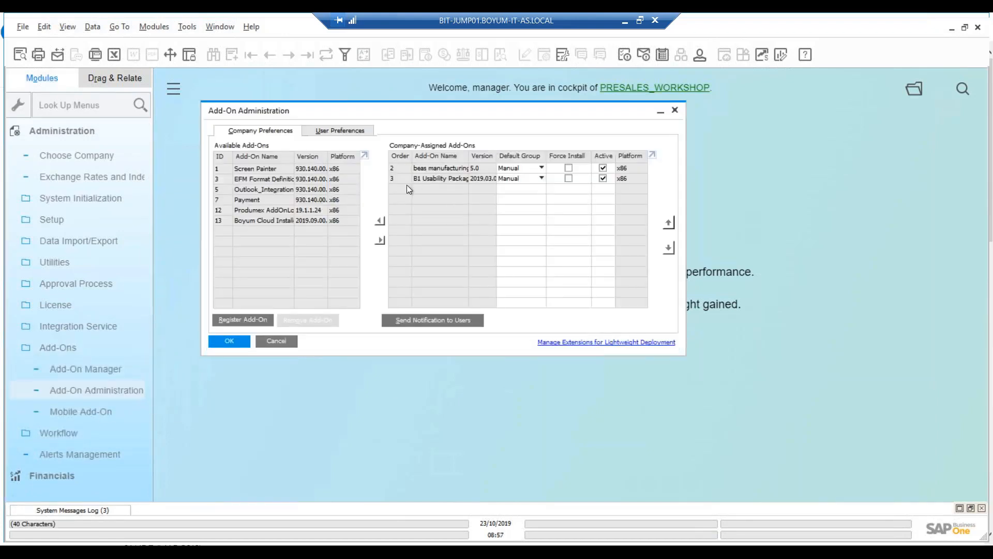
pyautogui.click(430, 169)
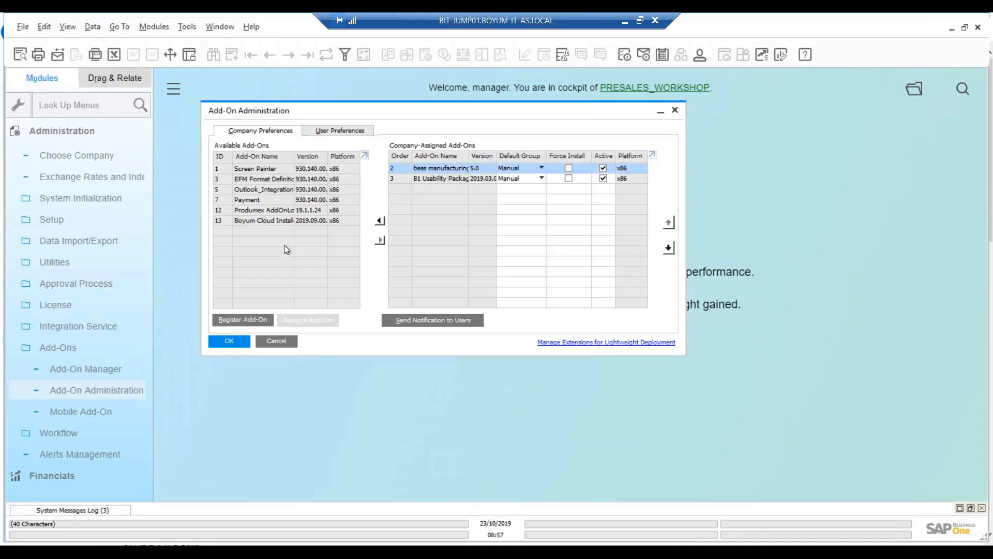
# Start registering an add-on and browse for its registration data file in the \\BIT-HANA05\b1_shf\beas software folder
pyautogui.click(247, 318)
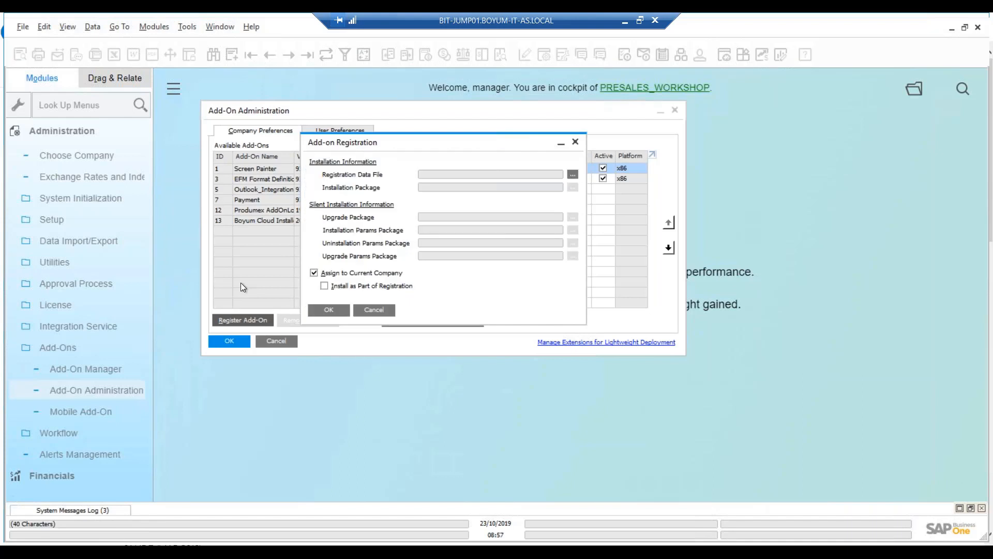
pyautogui.click(573, 175)
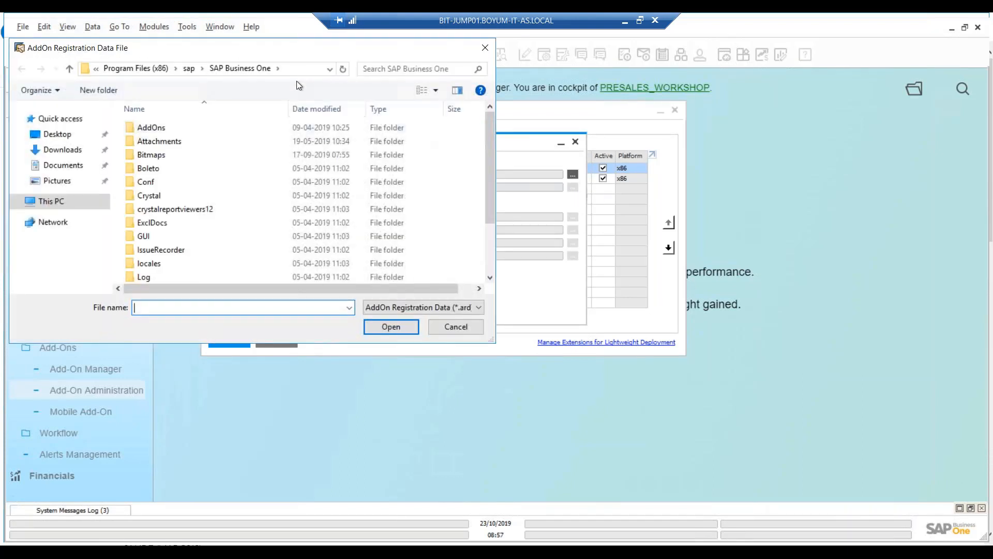
pyautogui.click(298, 68)
pyautogui.write('\\\\BIT-HANA05\\b1_shf\\beas software')
pyautogui.press('Return')
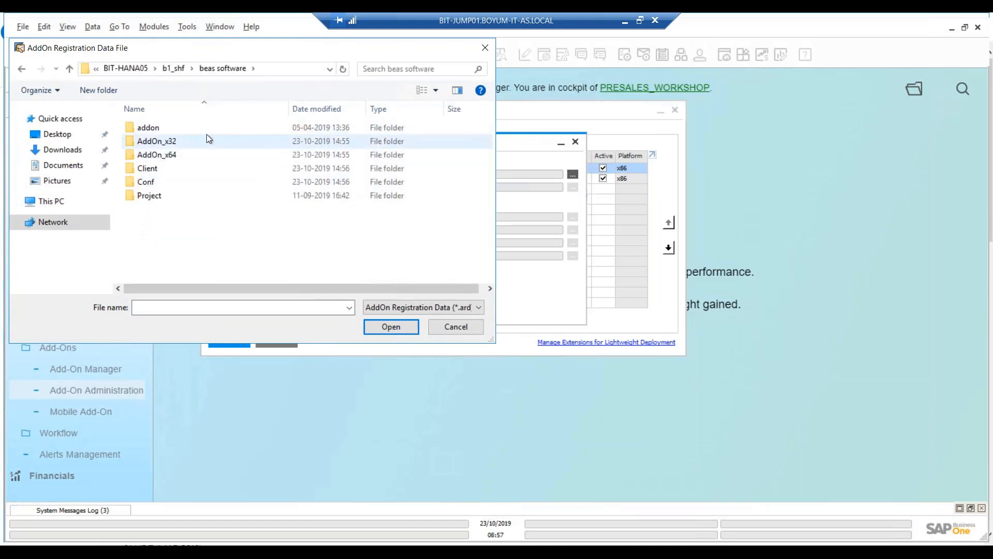
# Load Installer.ard from the AddOn_x32 folder as the registration data file, and cancel the add-on registration
pyautogui.click(186, 154)
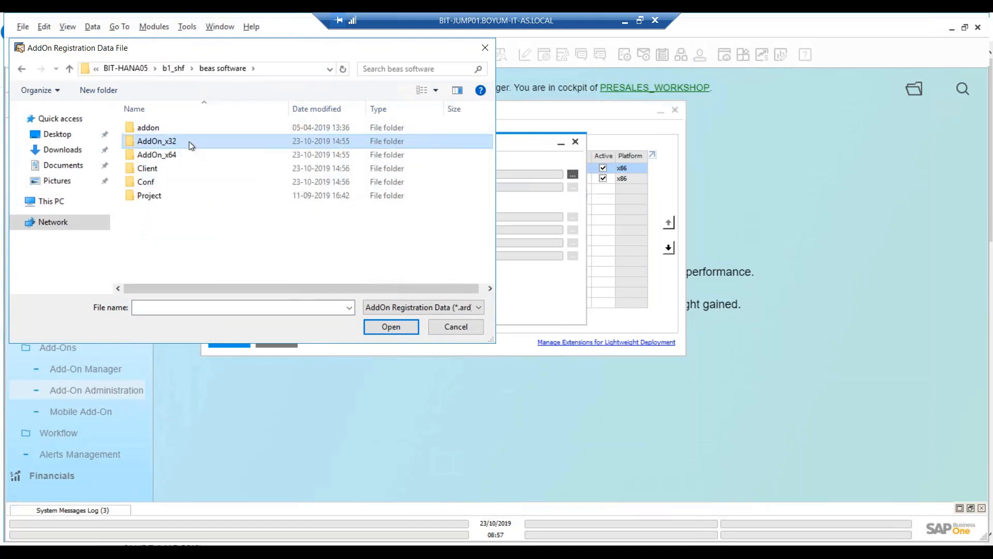
pyautogui.click(193, 143)
pyautogui.click(182, 158)
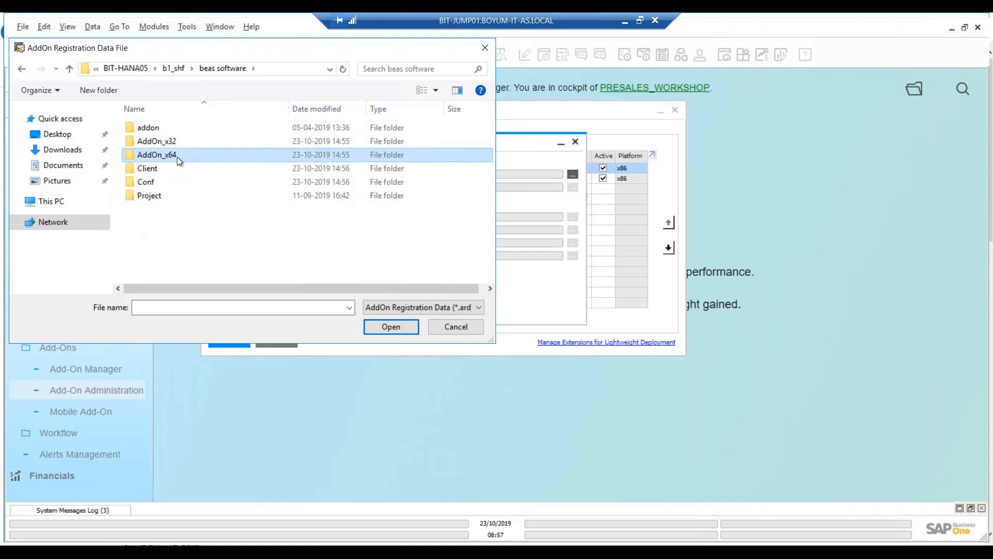
pyautogui.doubleClick(173, 141)
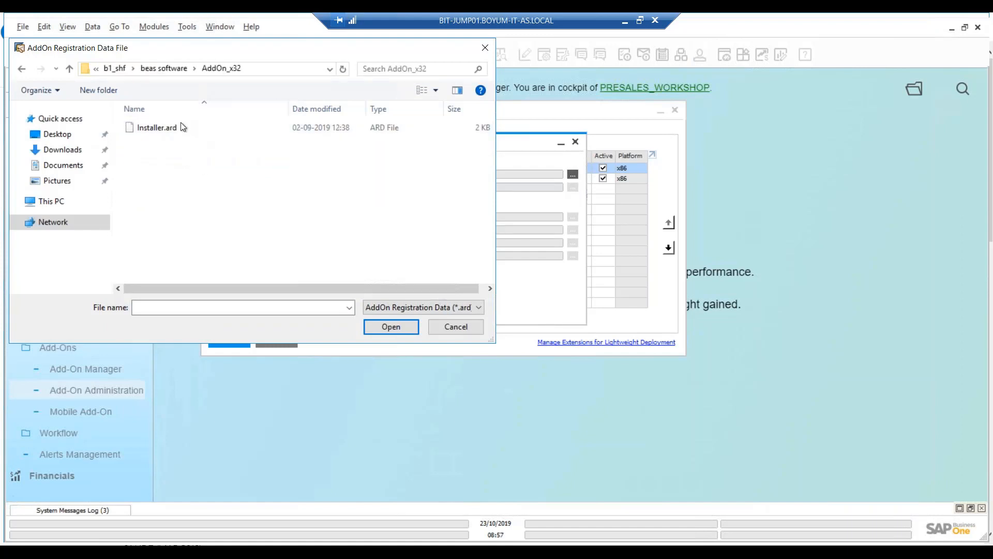
pyautogui.doubleClick(158, 127)
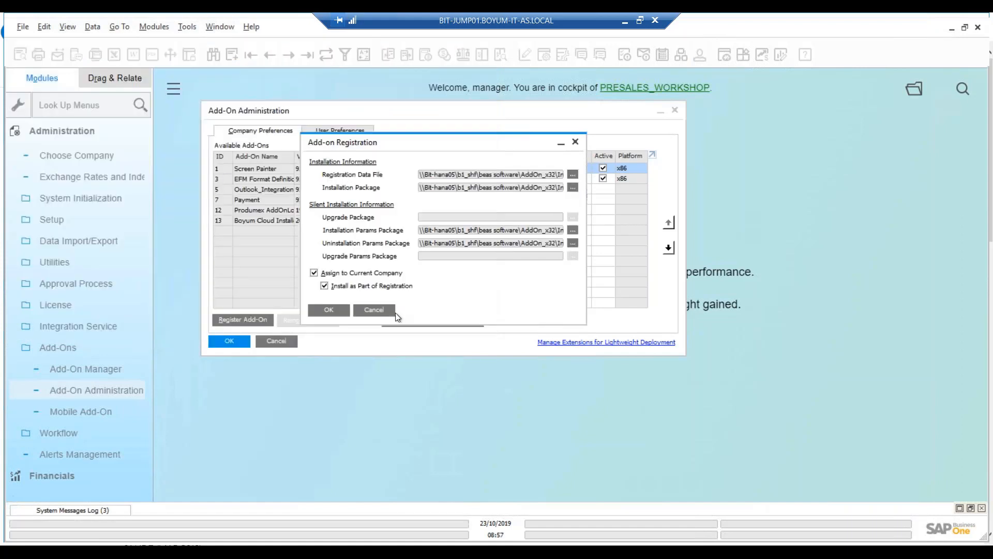
pyautogui.click(374, 308)
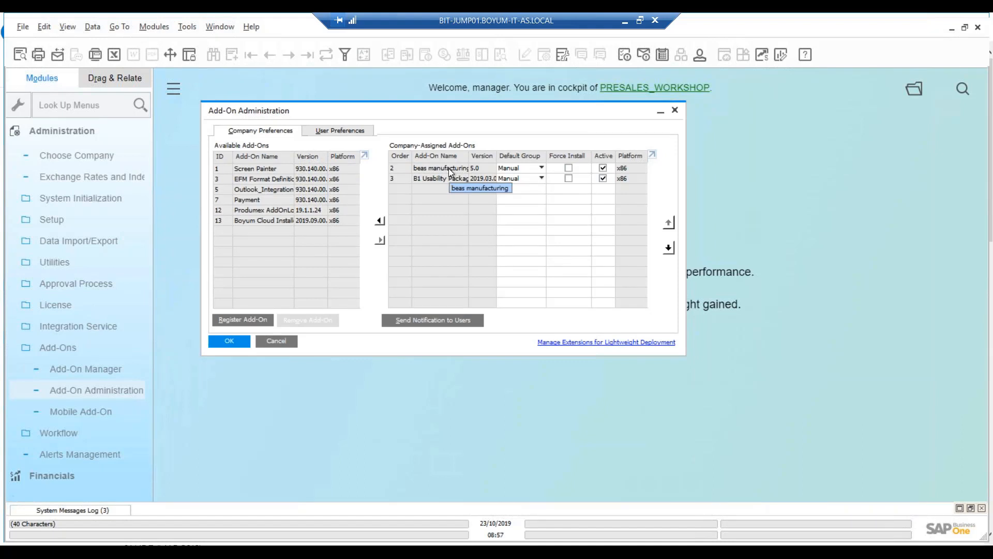
# Close Add-On Administration, start the beas manufacturing add-on from Add-On Manager and agree to the database update
pyautogui.press('Escape')
pyautogui.click(110, 368)
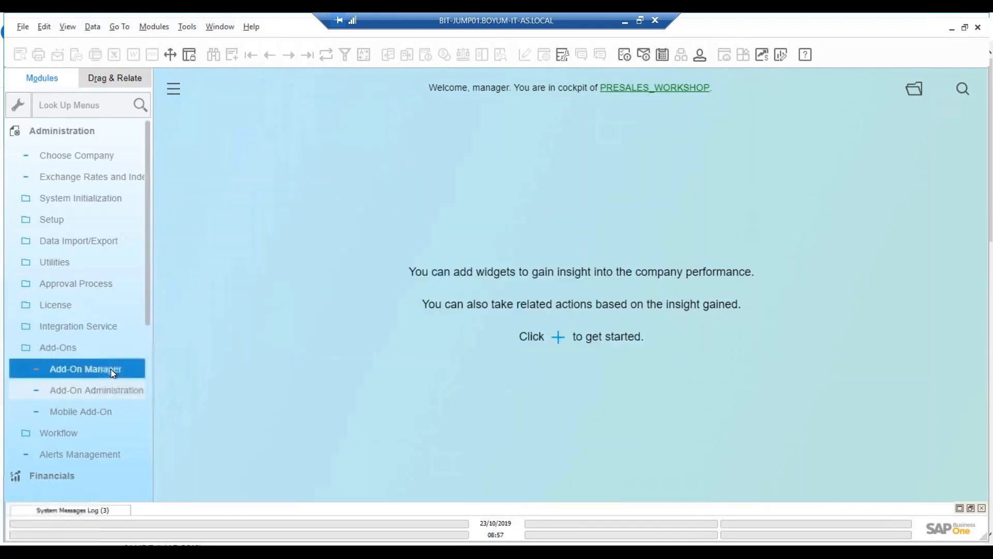
pyautogui.click(442, 162)
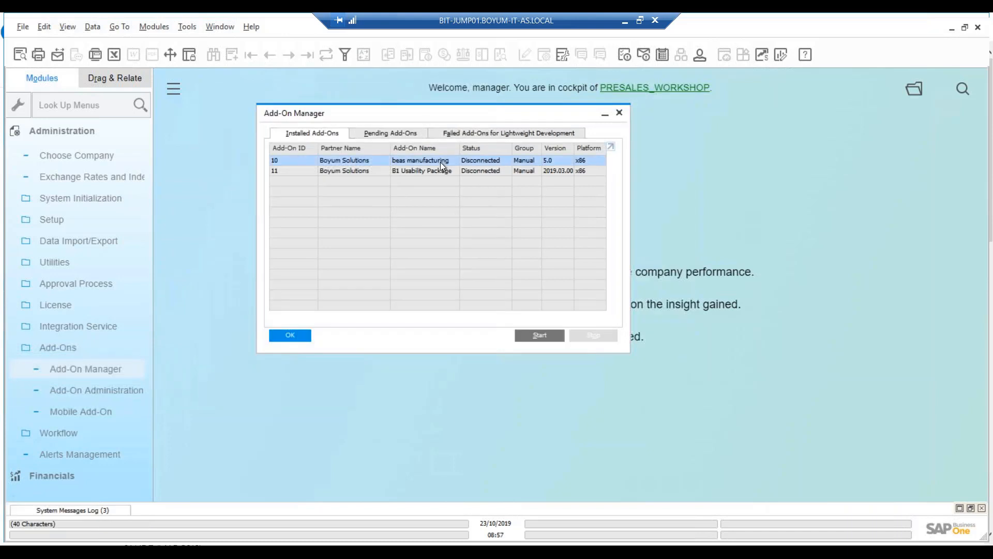
pyautogui.click(537, 336)
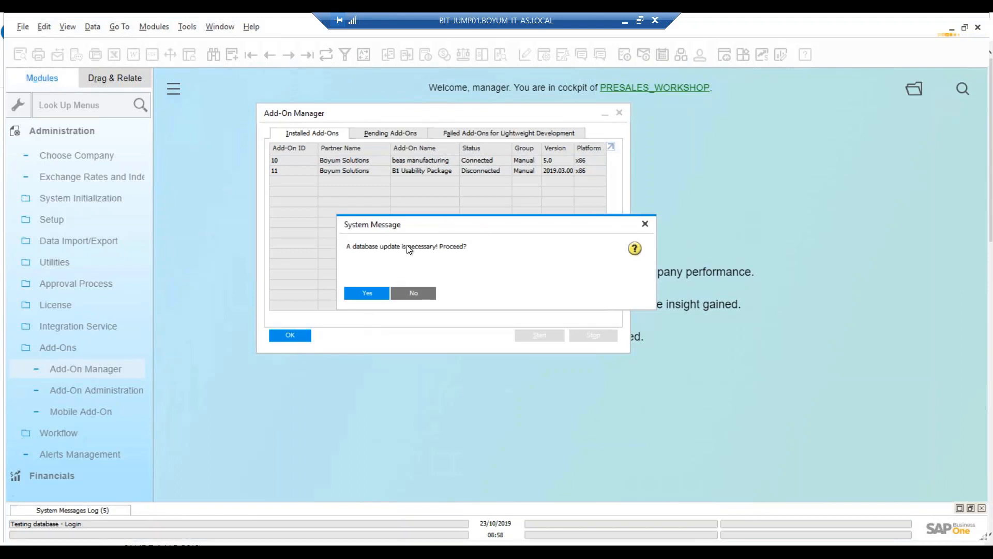
pyautogui.click(374, 295)
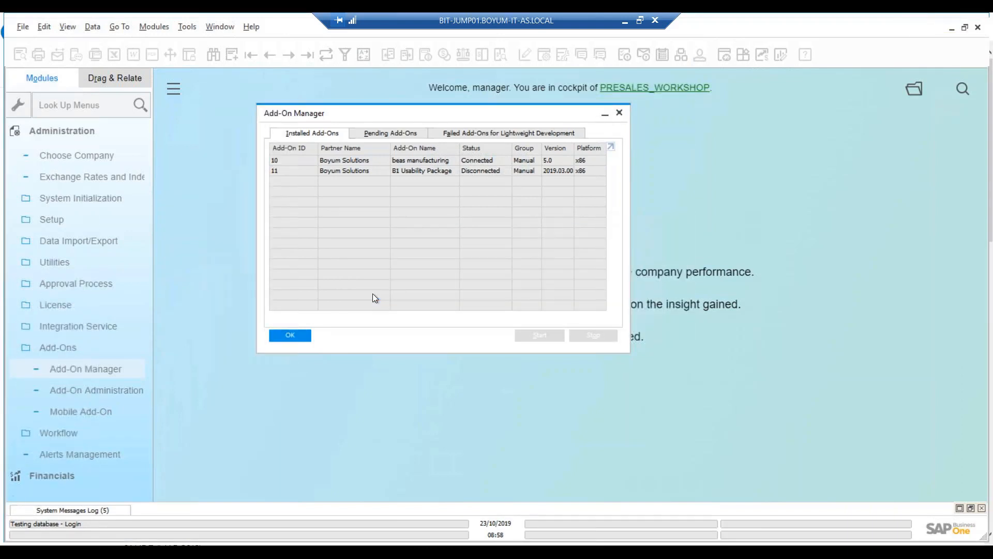